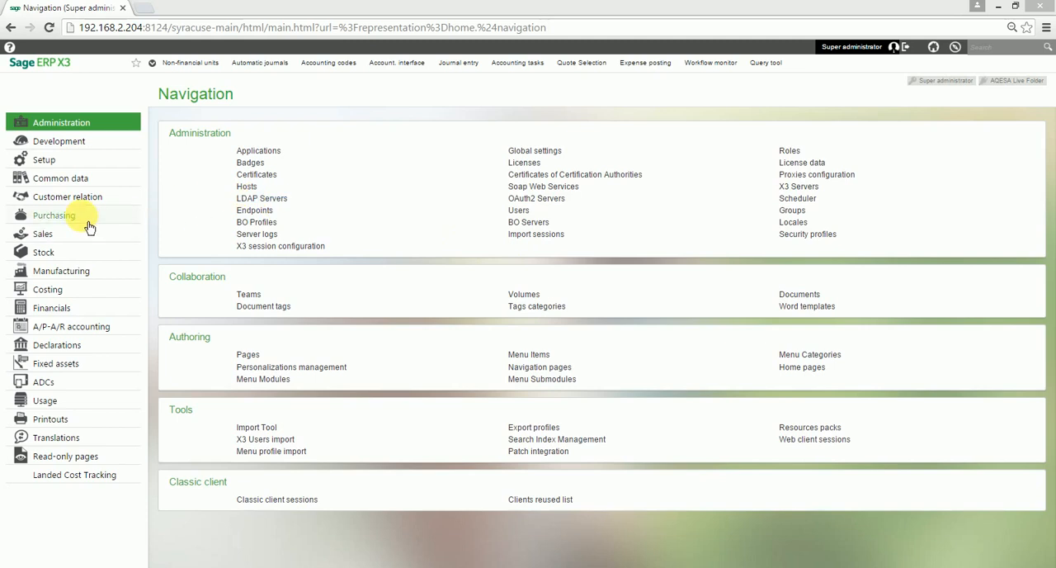
Open purchase requests from the Purchasing module using the ALL Supervisor transaction
{"action": "left_click", "coordinate": [86, 222]}
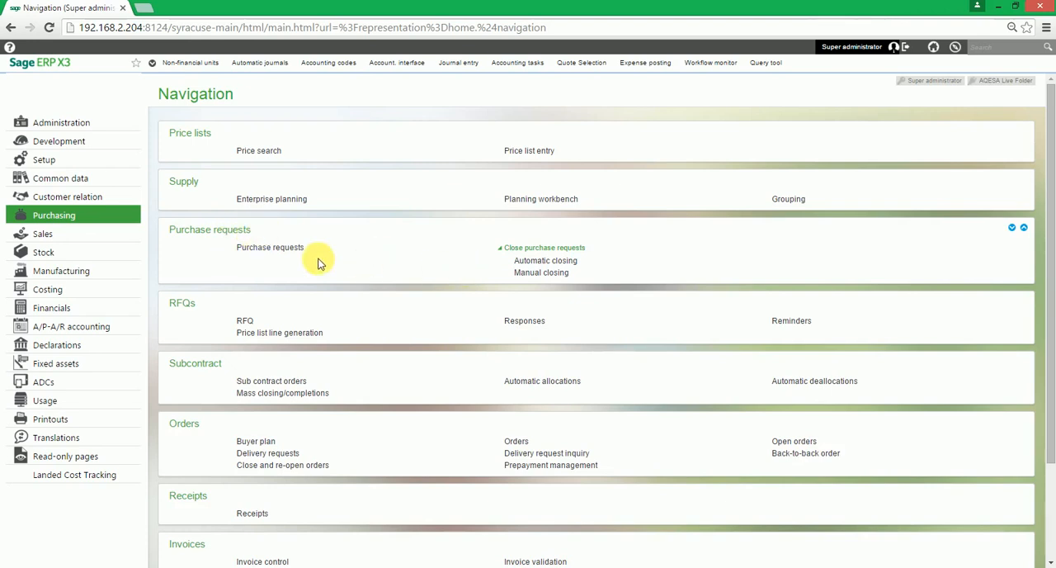
{"action": "left_click", "coordinate": [277, 258]}
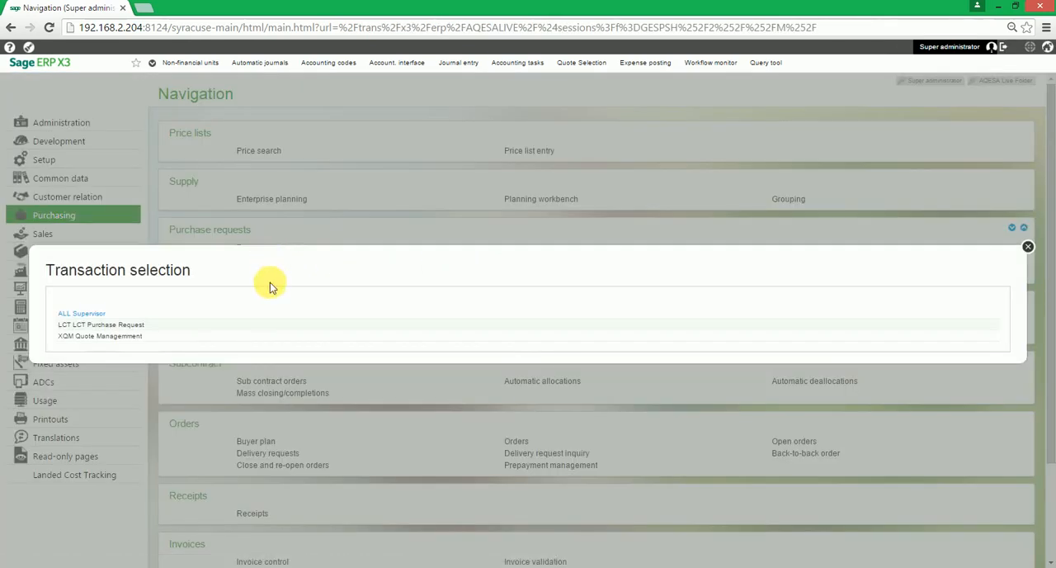
{"action": "left_click", "coordinate": [126, 313]}
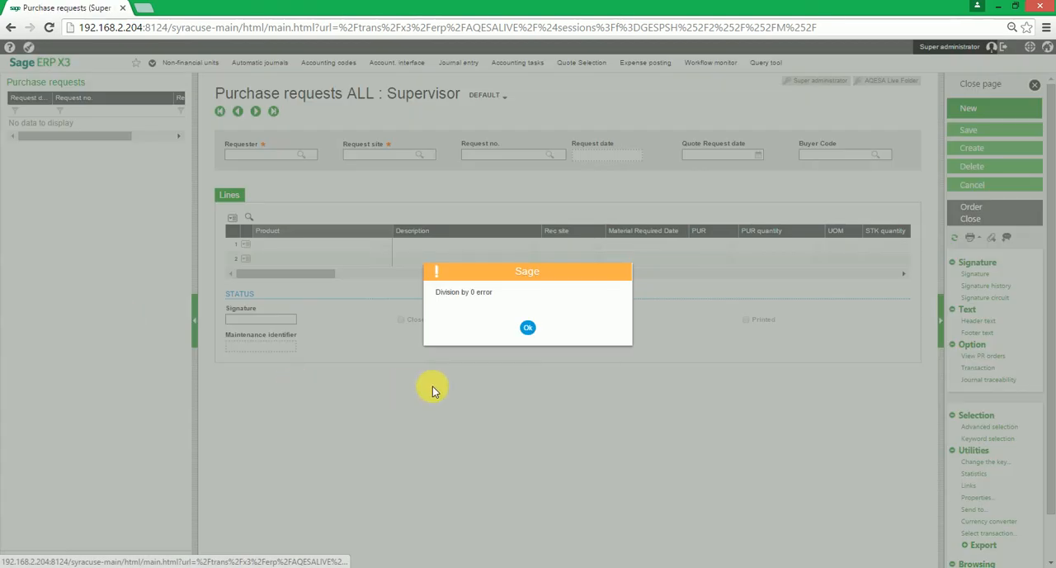
{"action": "left_click", "coordinate": [527, 327]}
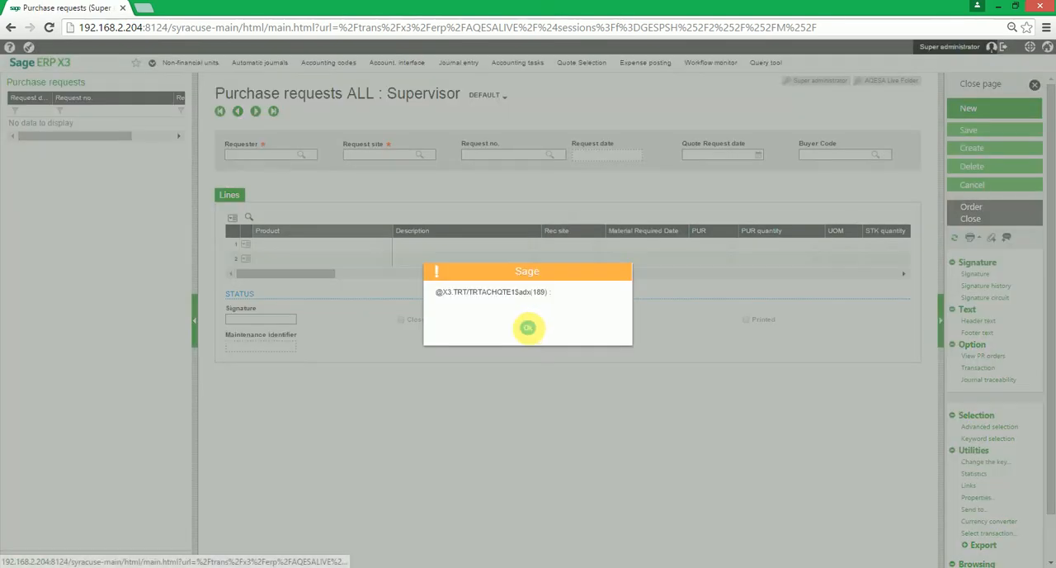
{"action": "left_click", "coordinate": [529, 325]}
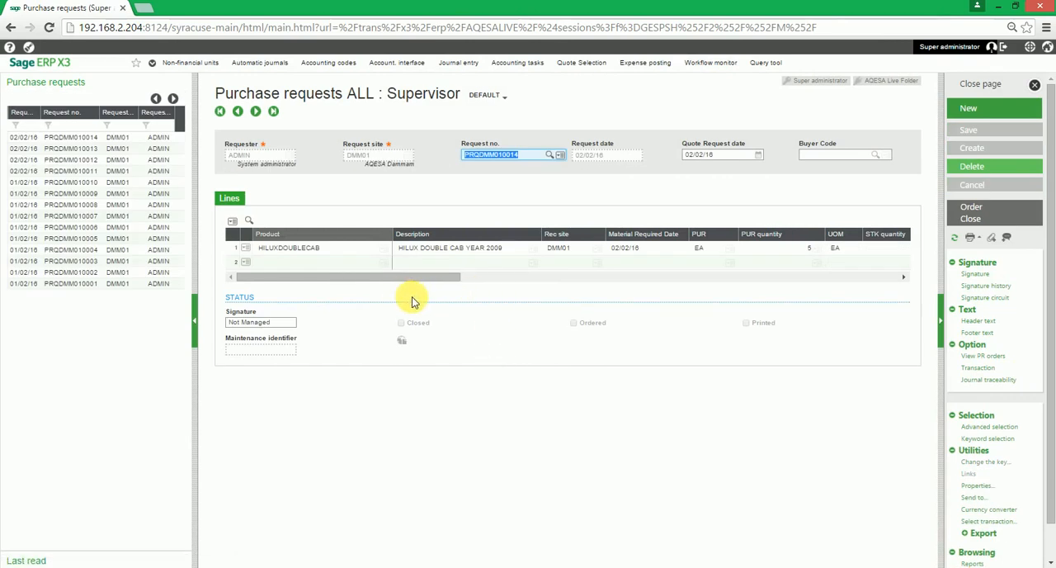
Generate a purchase order from the 02/02/16 HILUXDOUBLECAB purchase request and confirm the generation
{"action": "left_click", "coordinate": [300, 262]}
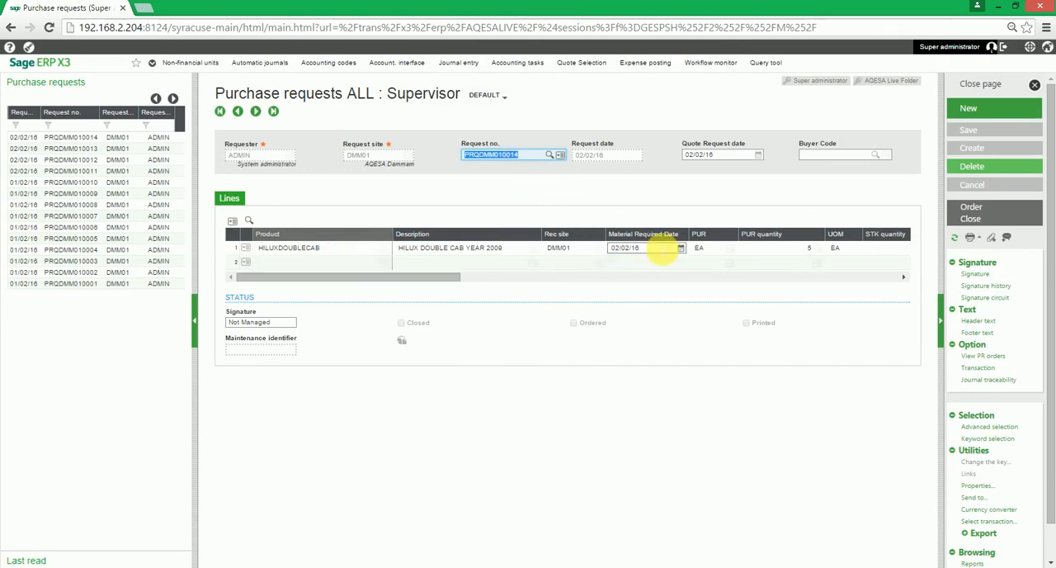
{"action": "left_click", "coordinate": [1009, 217]}
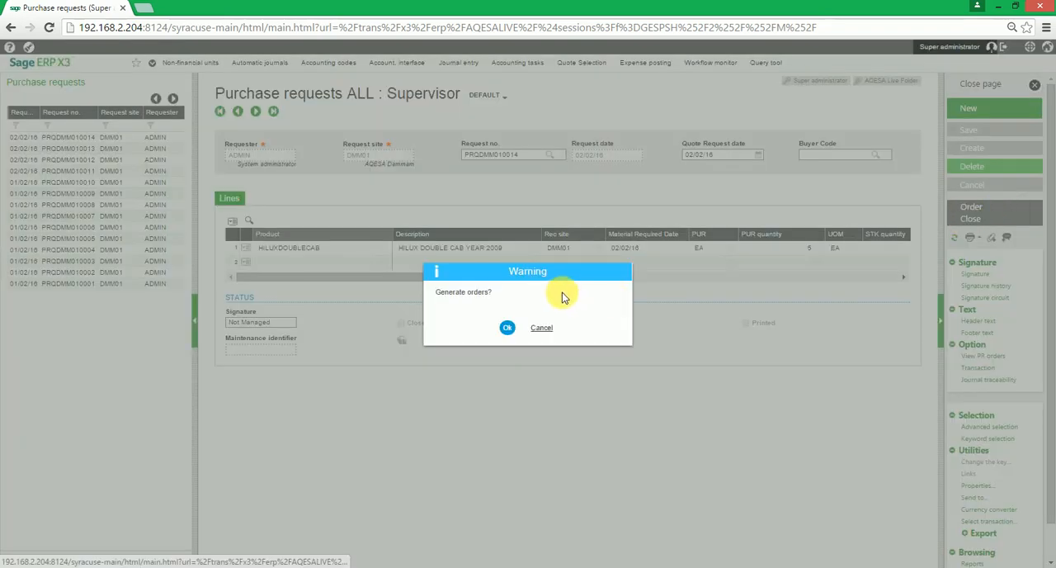
{"action": "left_click", "coordinate": [509, 330]}
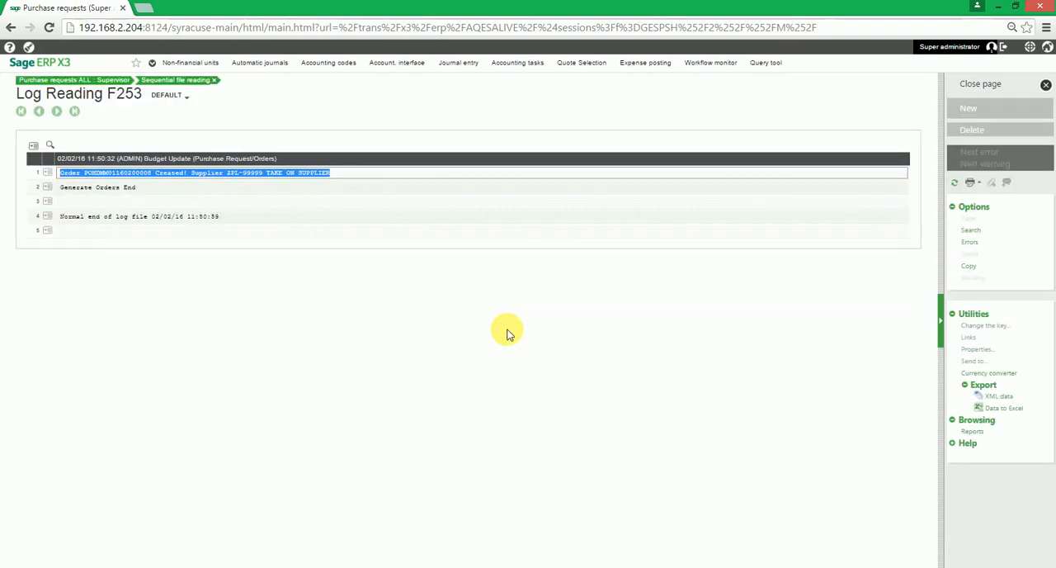
Examine the generation log for the created order's number and supplier, and close the log
{"action": "left_click", "coordinate": [266, 184]}
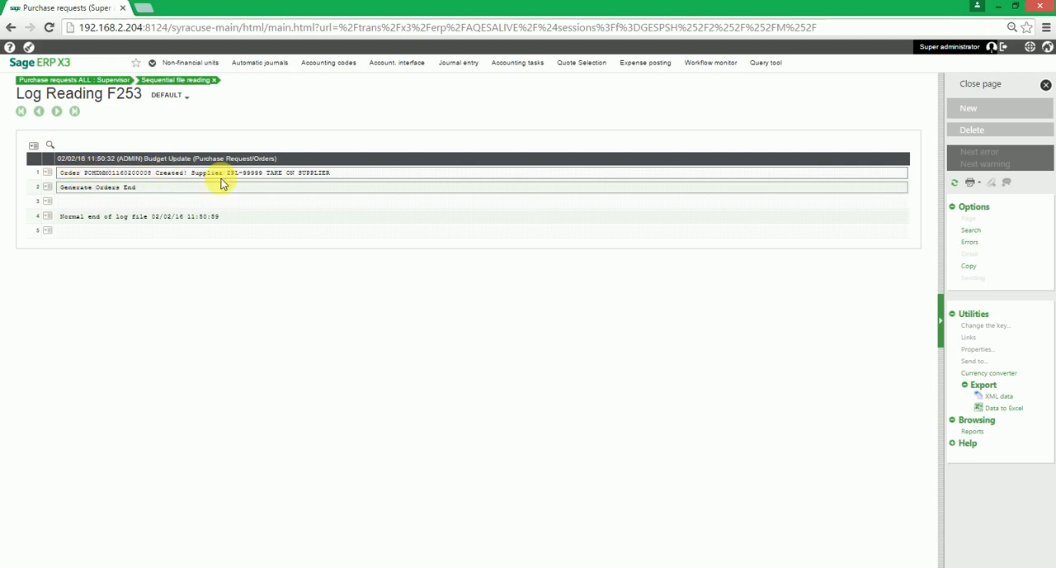
{"action": "left_click", "coordinate": [150, 176]}
{"action": "left_click_drag", "start_coordinate": [156, 181], "coordinate": [112, 182]}
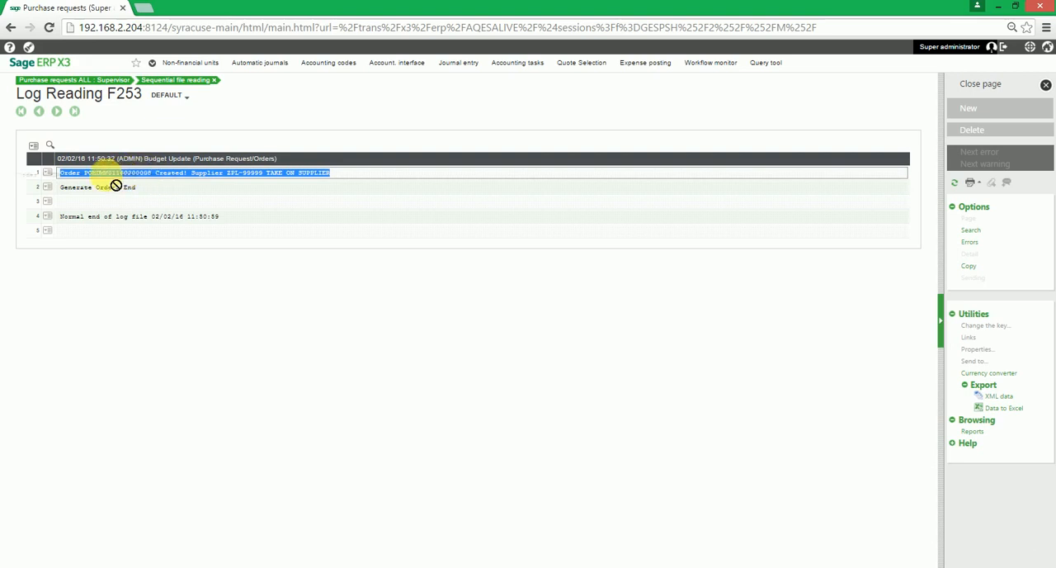
{"action": "left_click", "coordinate": [173, 198]}
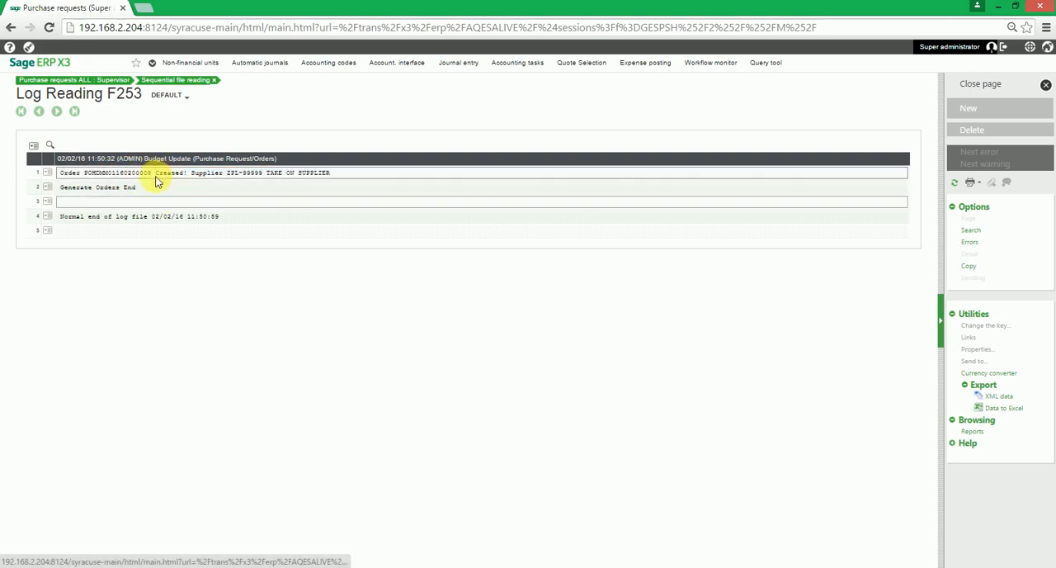
{"action": "left_click", "coordinate": [85, 173]}
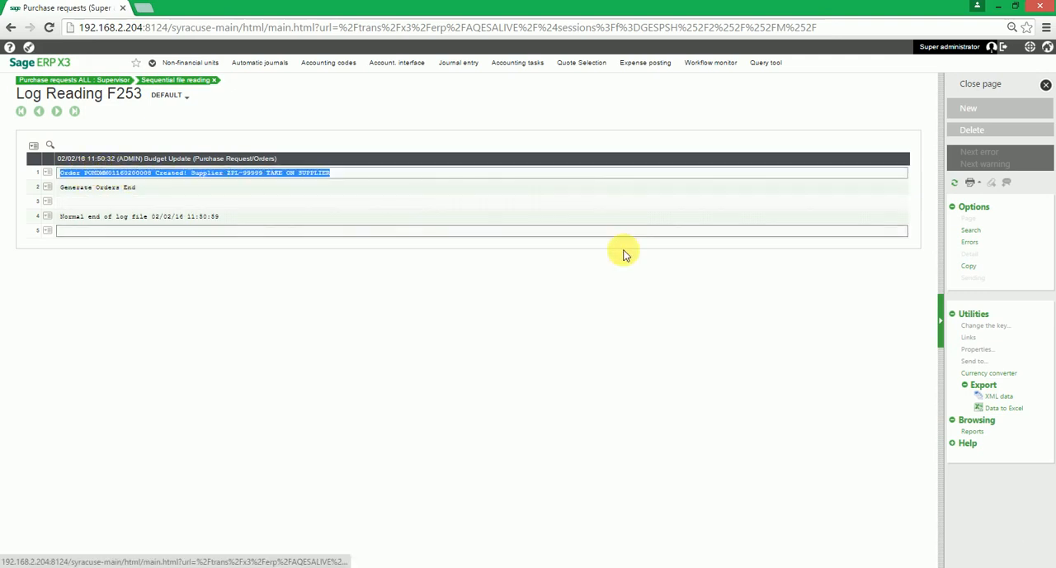
{"action": "left_click", "coordinate": [1003, 93]}
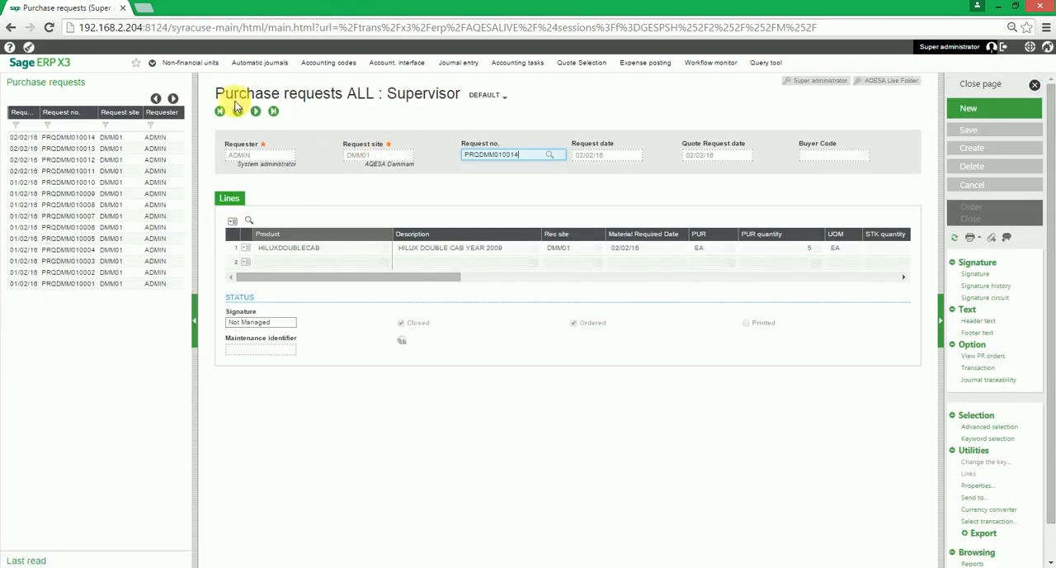
Leave the purchase requests and open the purchasing Orders function with the ALL Supervisors transaction
{"action": "left_click", "coordinate": [1016, 95]}
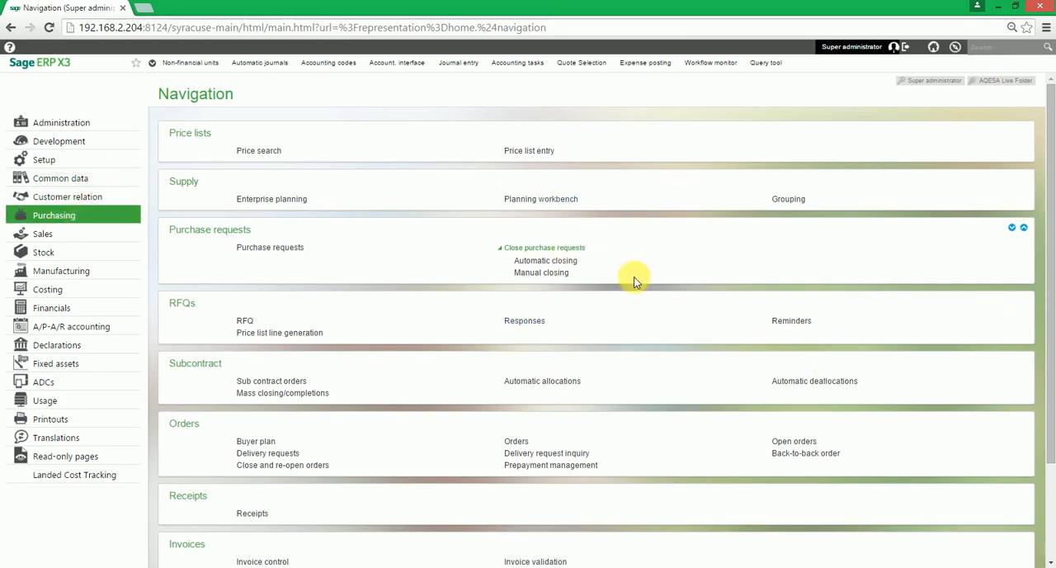
{"action": "scroll", "coordinate": [600, 251], "scroll_direction": "down", "scroll_amount": 1}
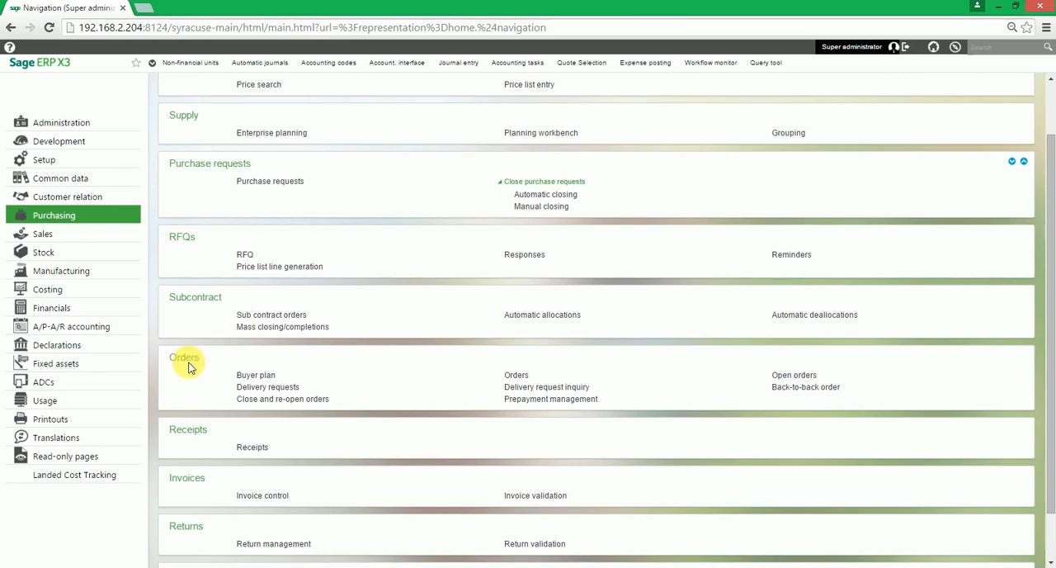
{"action": "left_click", "coordinate": [524, 384]}
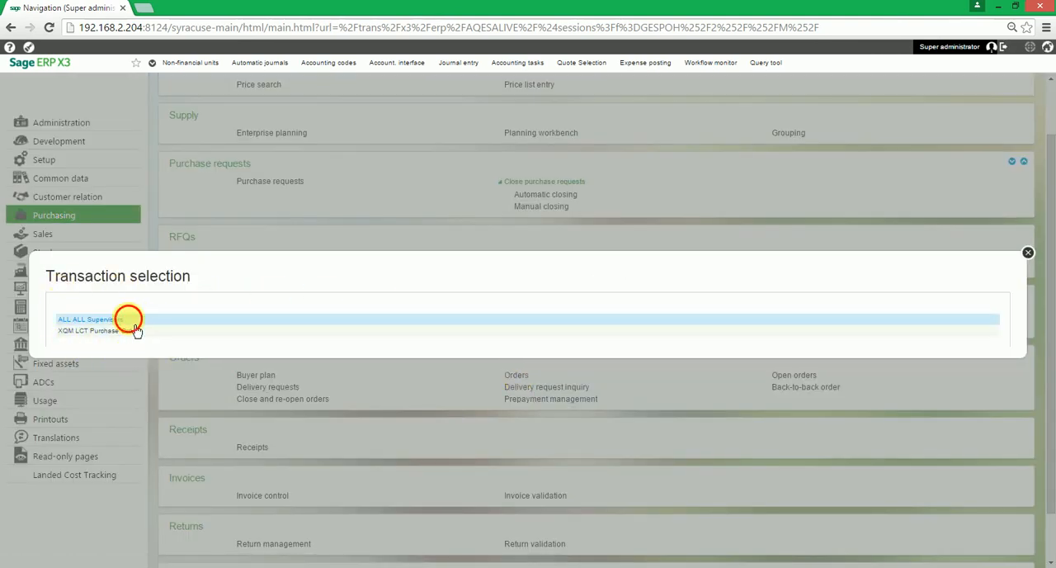
{"action": "left_click", "coordinate": [130, 320]}
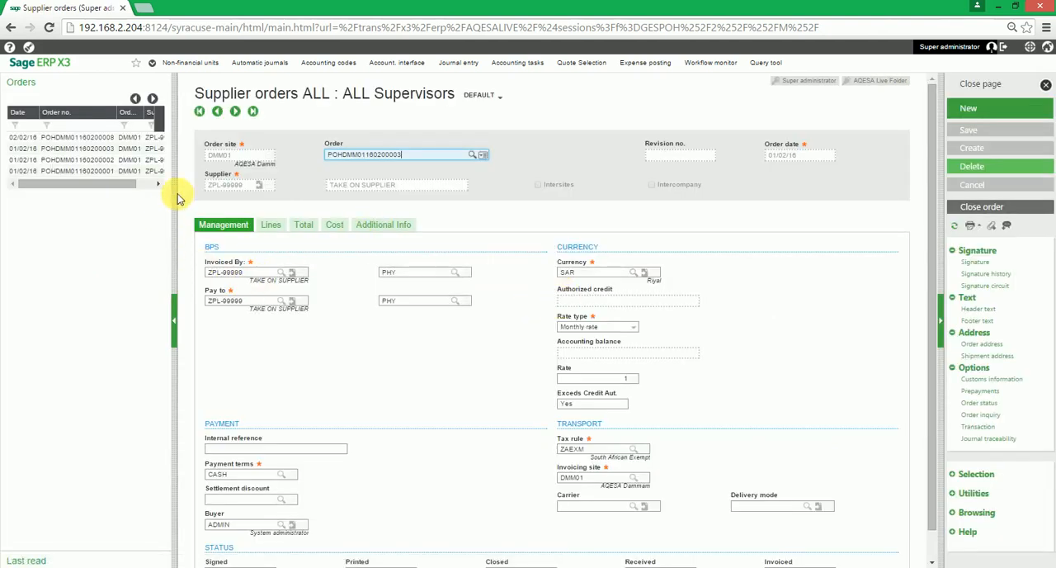
Widen the orders list, filter it by the date 02/02/16 and open the order with that date
{"action": "left_click_drag", "start_coordinate": [179, 196], "coordinate": [204, 199]}
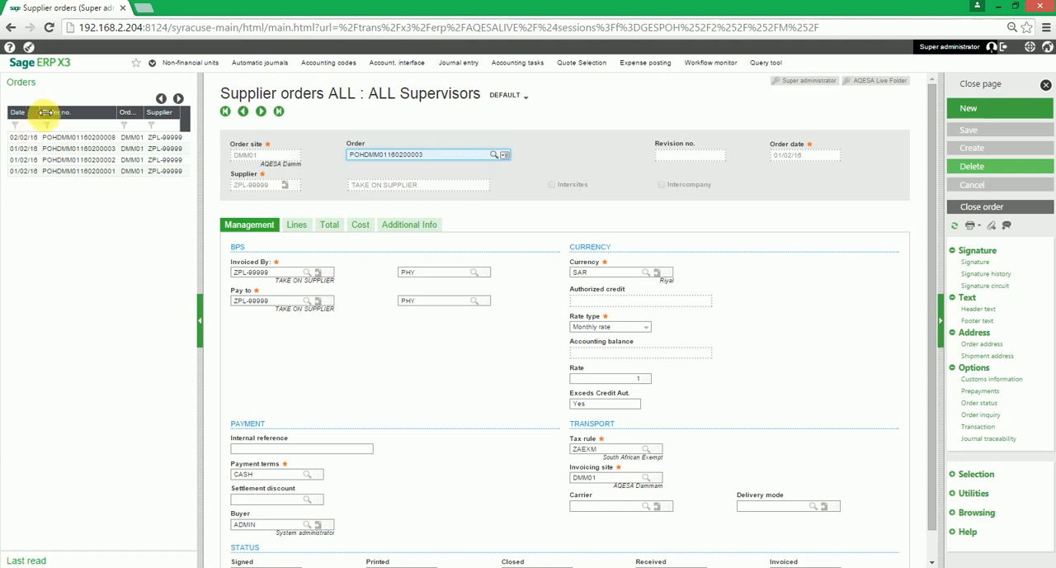
{"action": "left_click", "coordinate": [38, 137]}
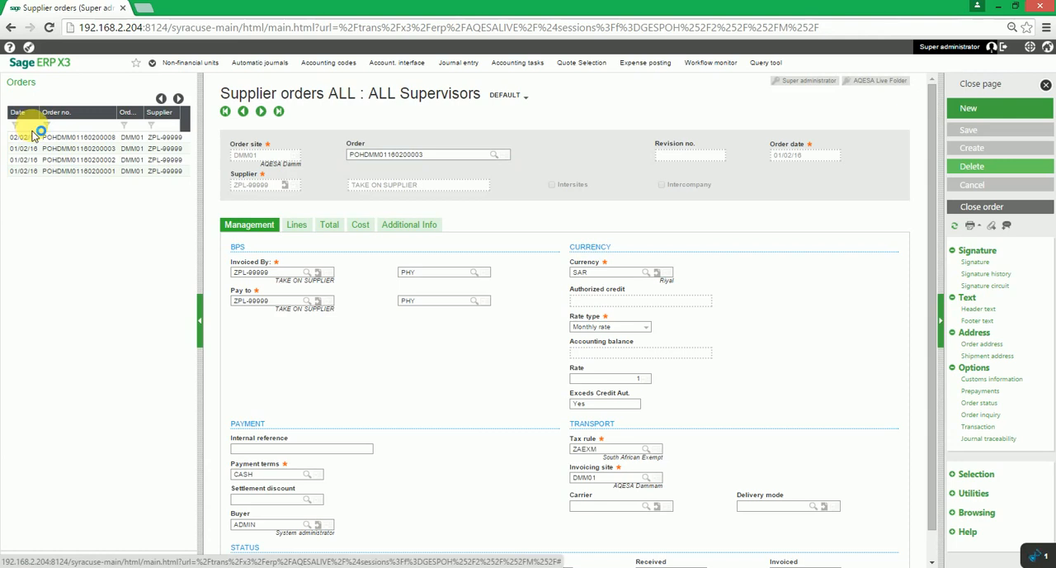
{"action": "left_click", "coordinate": [25, 126]}
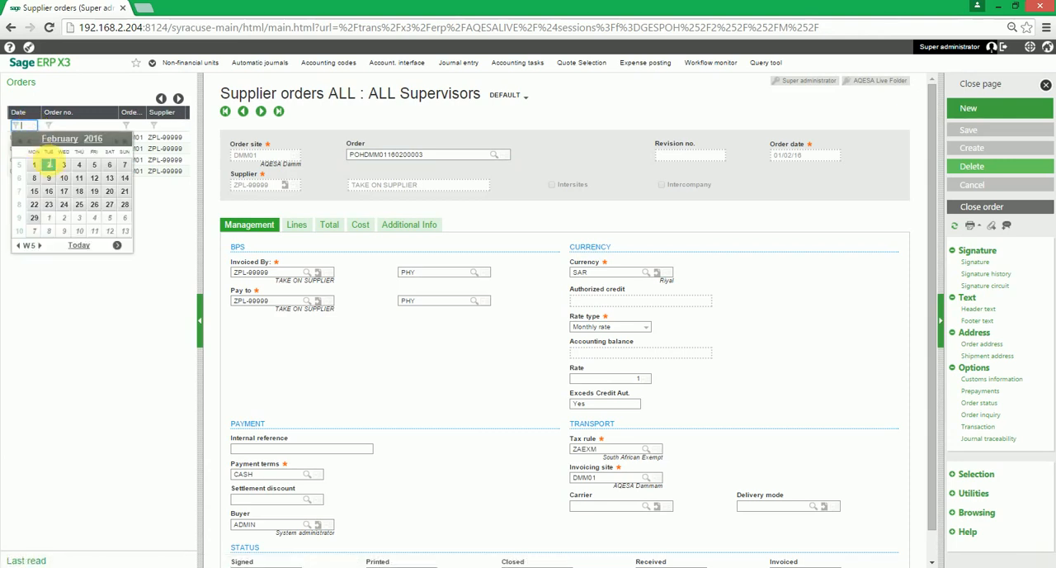
{"action": "left_click", "coordinate": [58, 175]}
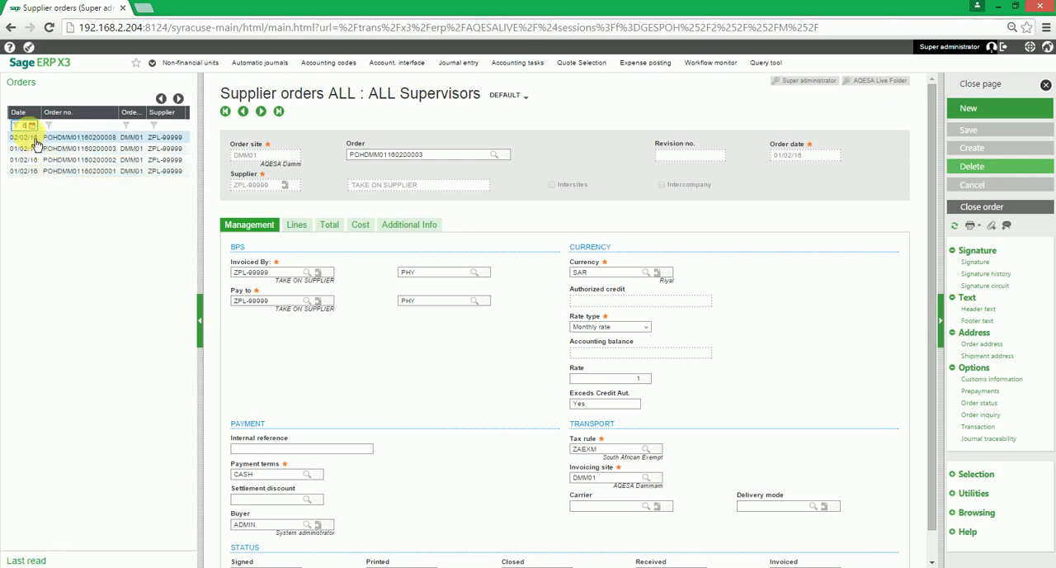
{"action": "left_click", "coordinate": [35, 138]}
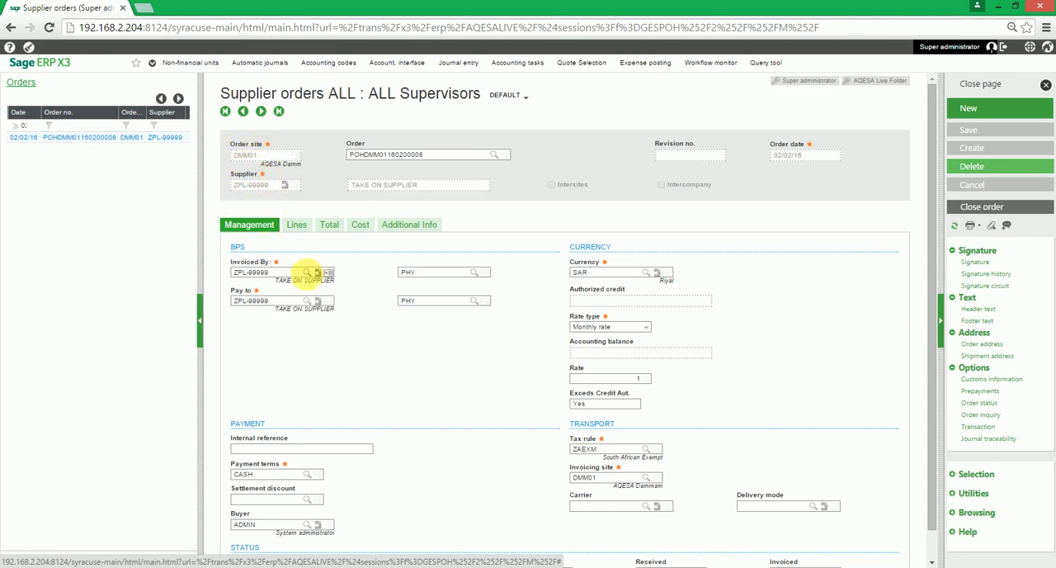
Review the supplier order's lines, including product, ordered quantity, units and expected receipt date
{"action": "left_click", "coordinate": [297, 225]}
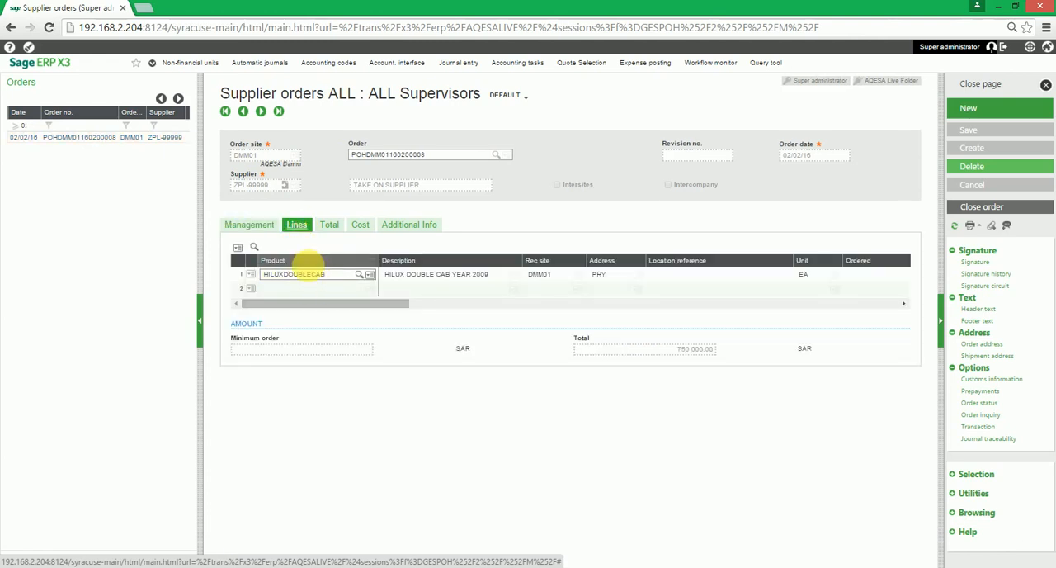
{"action": "left_click_drag", "start_coordinate": [337, 302], "coordinate": [401, 296]}
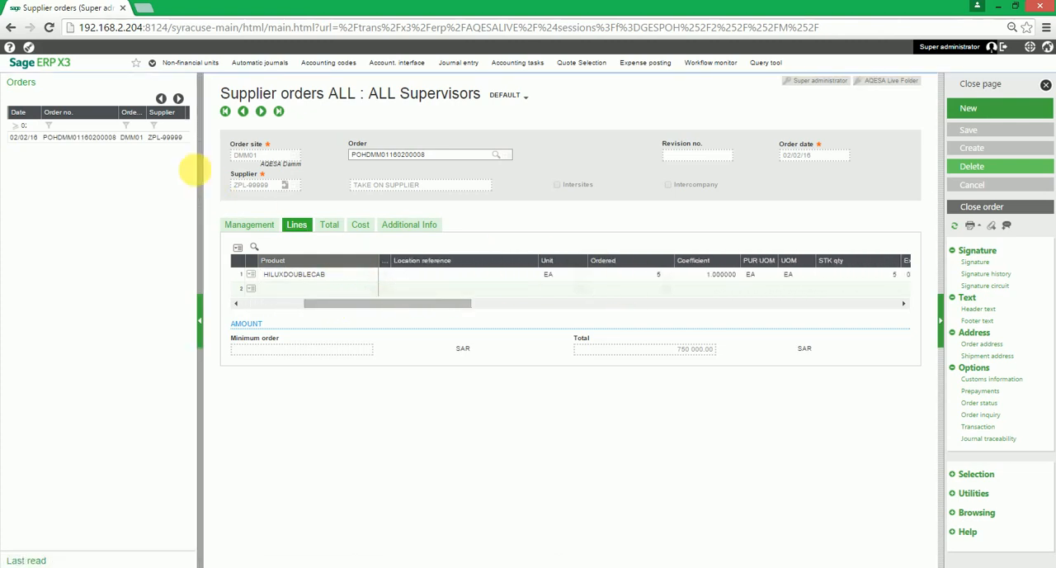
{"action": "left_click_drag", "start_coordinate": [199, 171], "coordinate": [162, 164]}
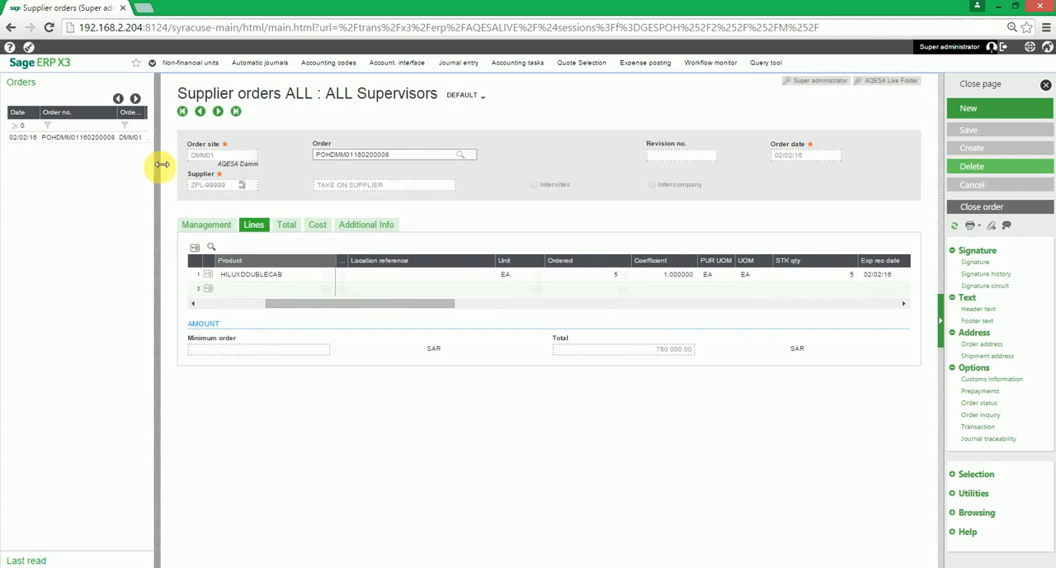
{"action": "left_click_drag", "start_coordinate": [400, 302], "coordinate": [313, 295]}
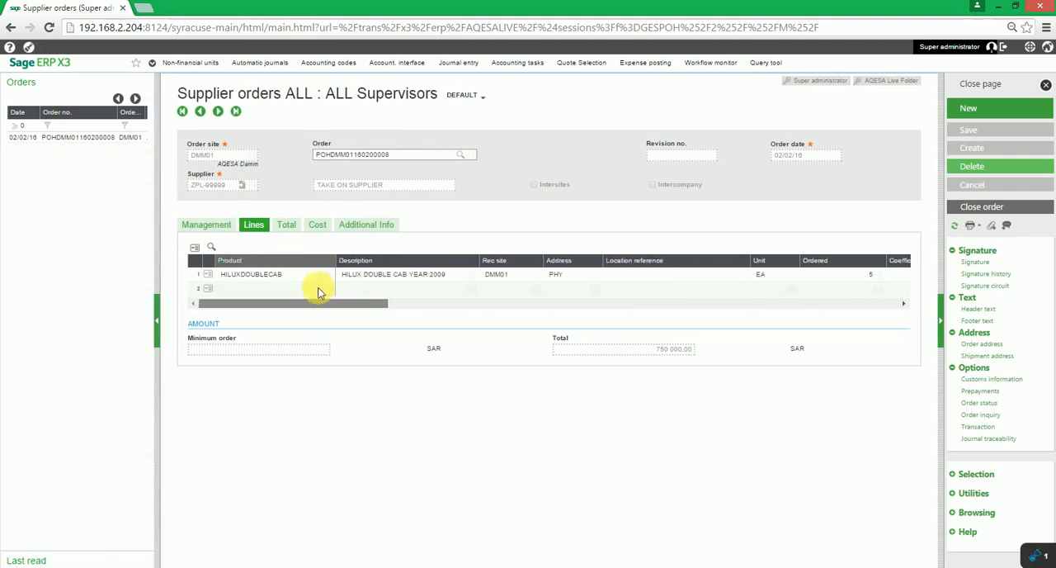
Review the supplier order's management, status, total and additional information, and close the supplier orders page
{"action": "left_click", "coordinate": [223, 231]}
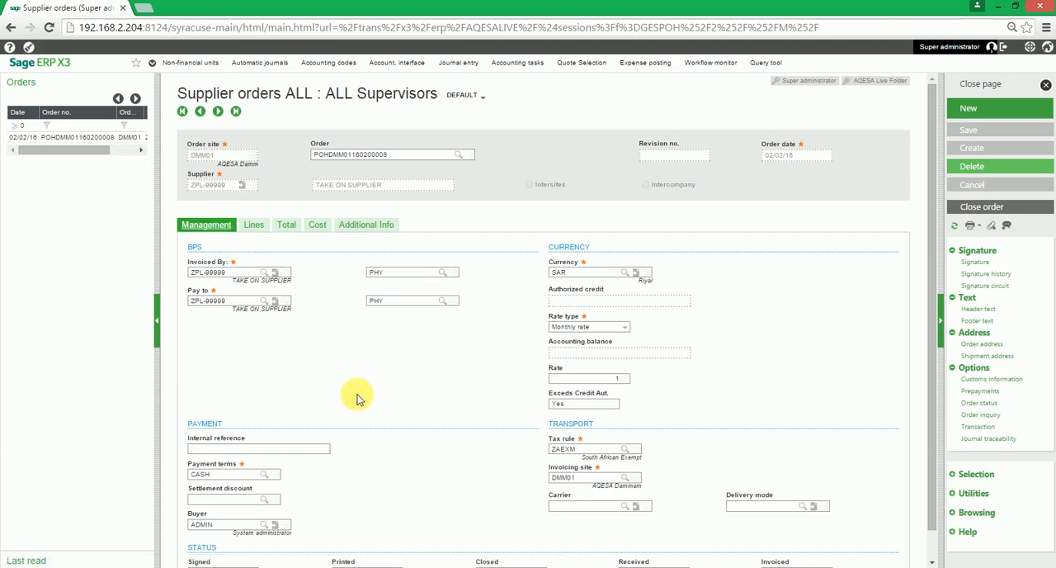
{"action": "scroll", "coordinate": [356, 399], "scroll_direction": "down", "scroll_amount": 1}
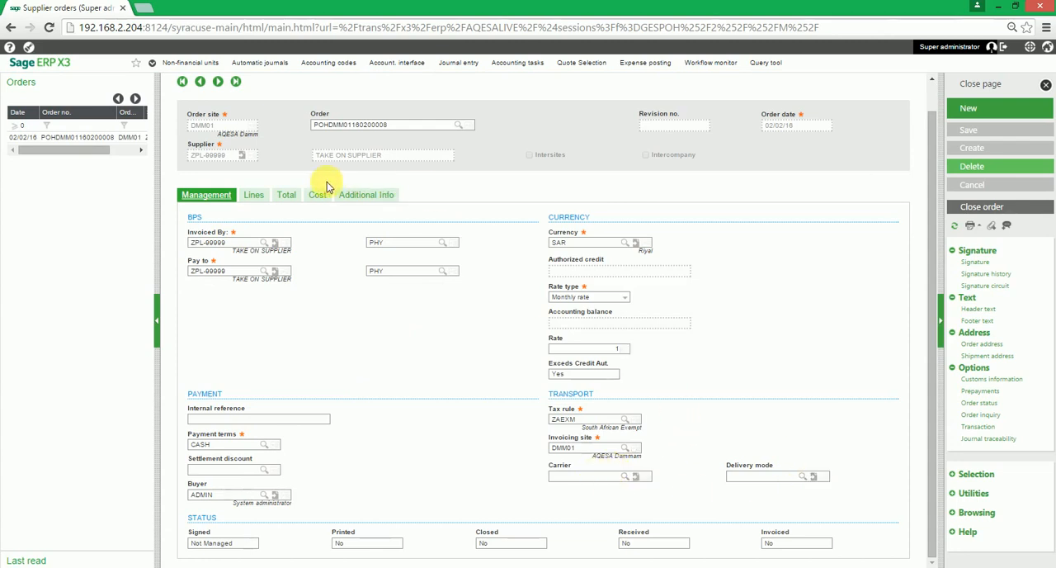
{"action": "left_click", "coordinate": [291, 196]}
{"action": "left_click", "coordinate": [317, 226]}
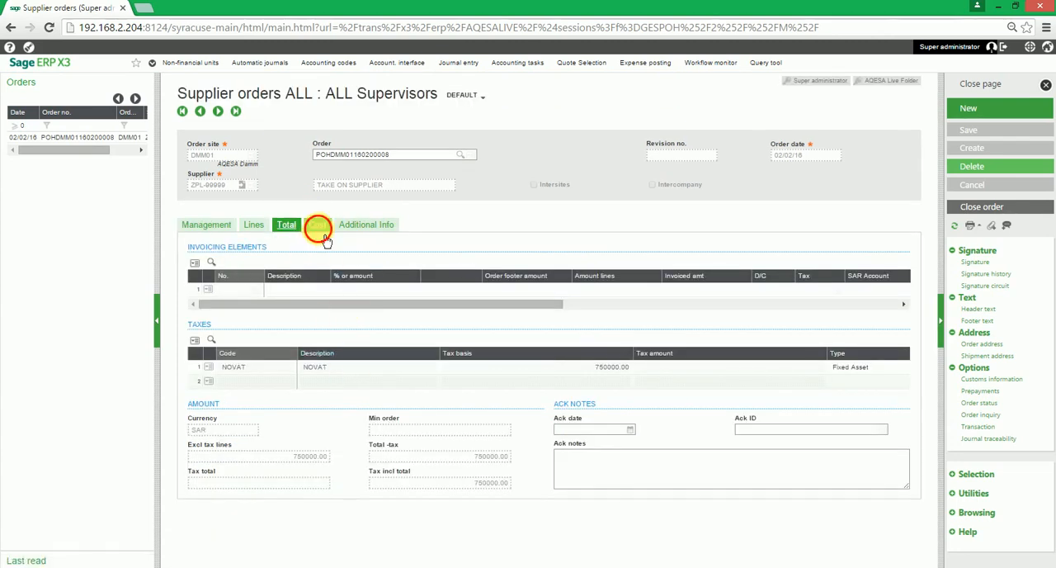
{"action": "left_click", "coordinate": [357, 224]}
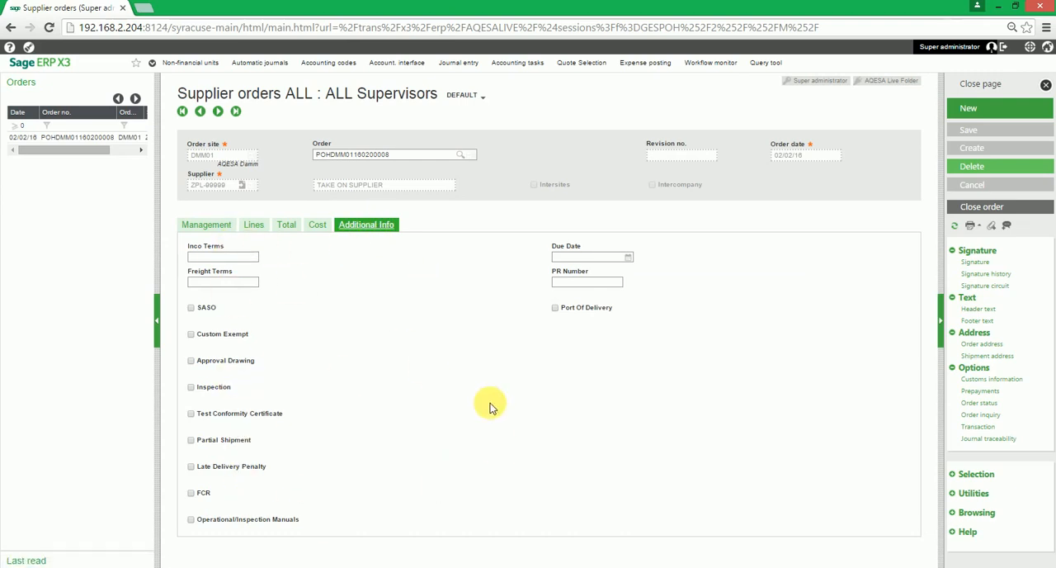
{"action": "left_click", "coordinate": [221, 233]}
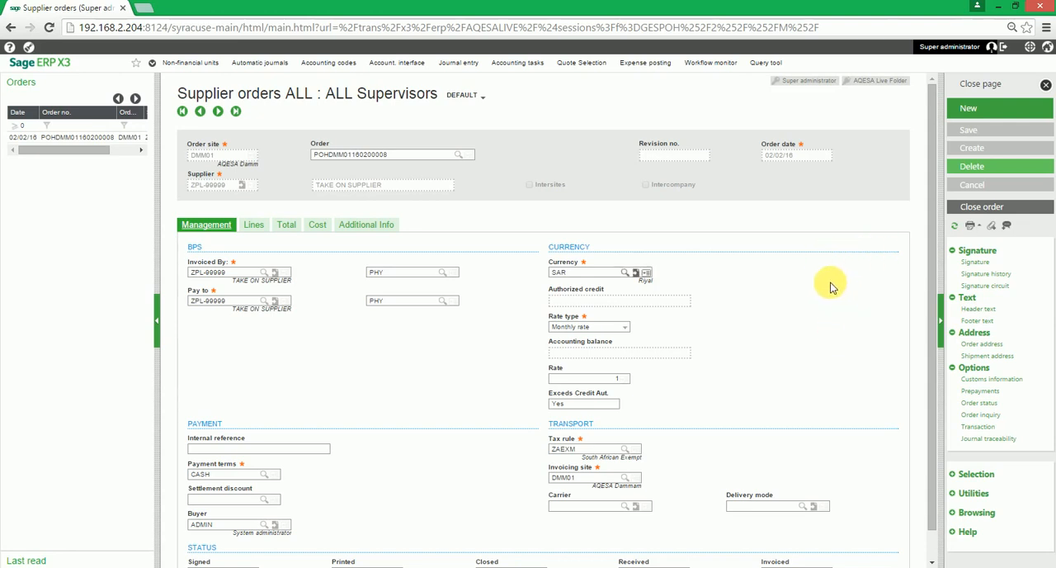
{"action": "left_click", "coordinate": [1017, 86]}
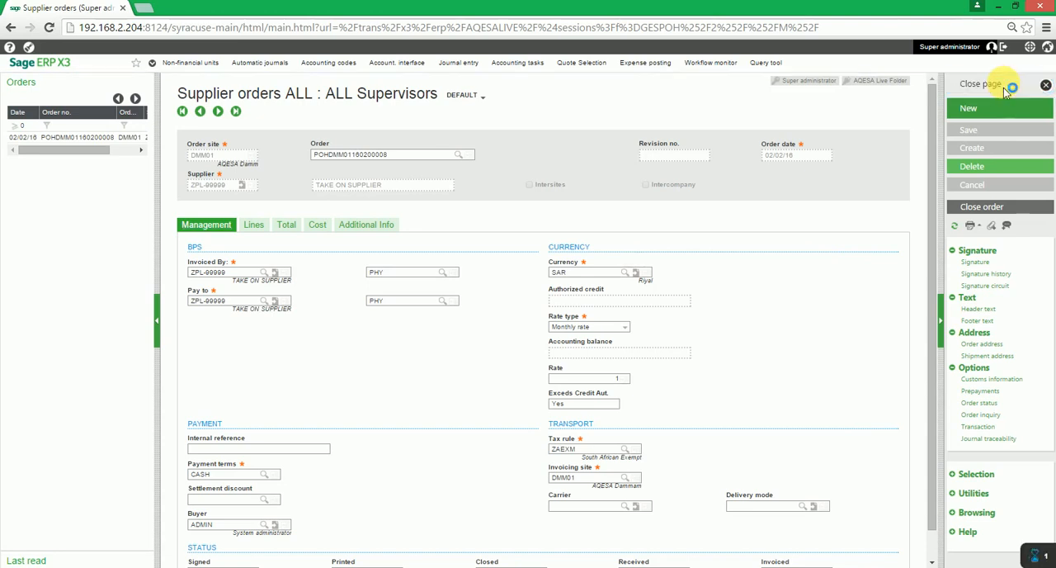